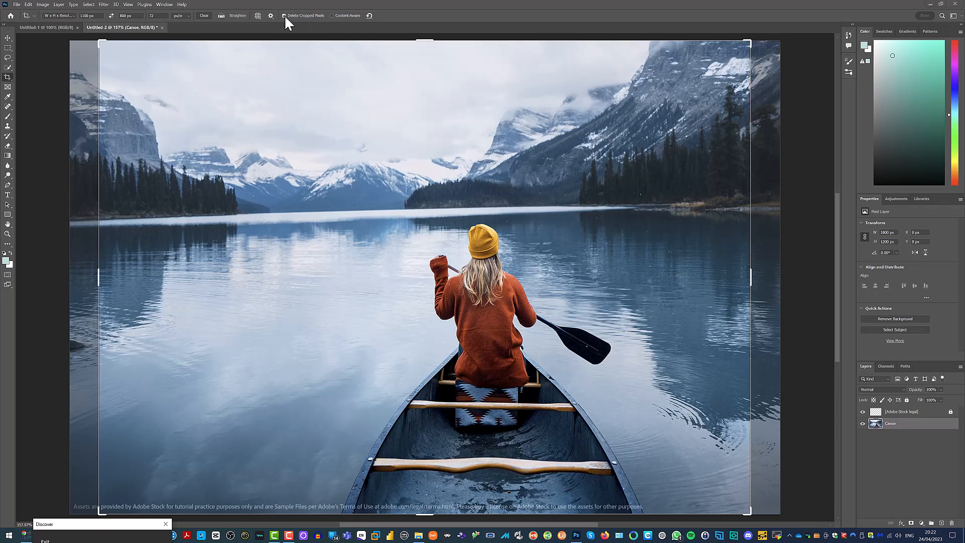
Turn off deletion of cropped pixels and crop the canoe photo more tightly around the woman at 1100 × 800 px
click(284, 16)
drag(101, 43, 183, 161)
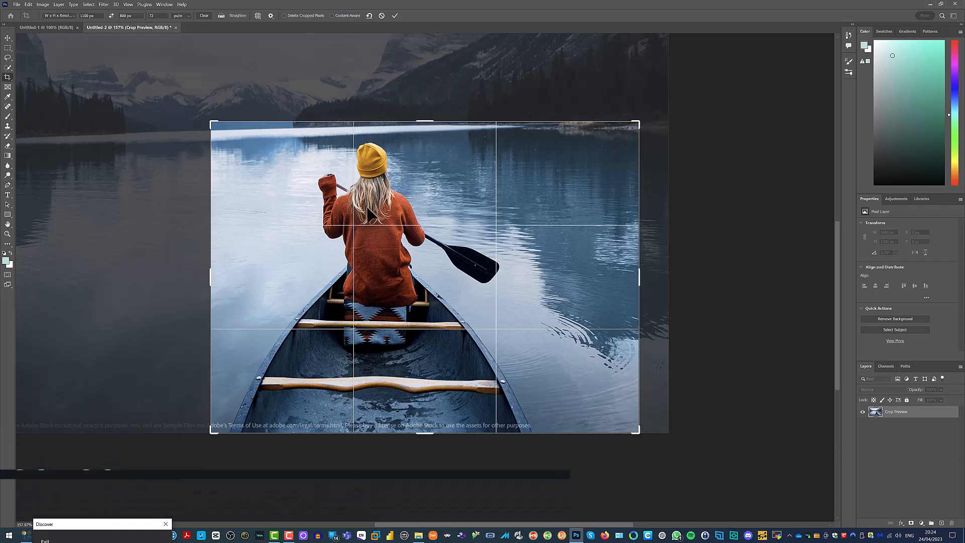
click(395, 16)
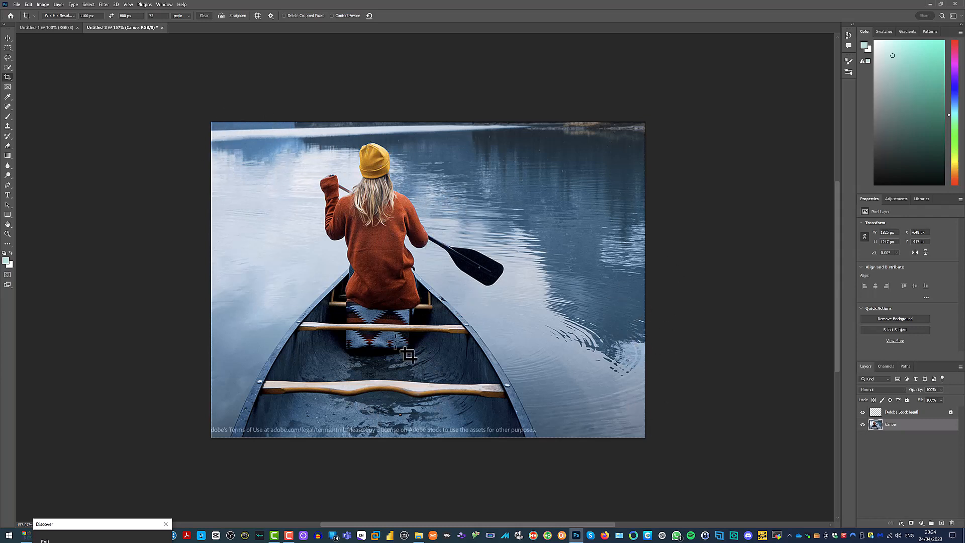
Reopen the crop, rotate the photo clockwise so the horizon slopes down to the right, and apply it
click(249, 241)
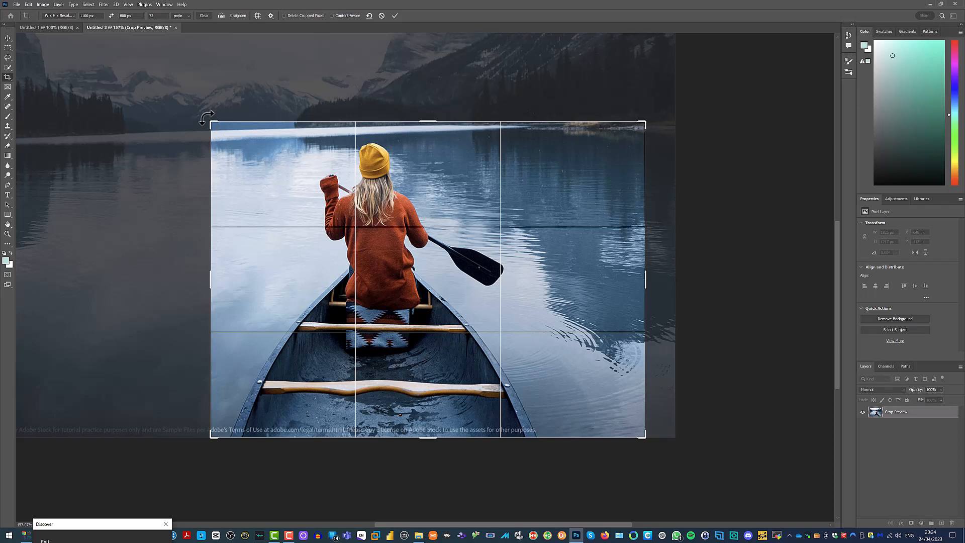
drag(207, 118, 233, 106)
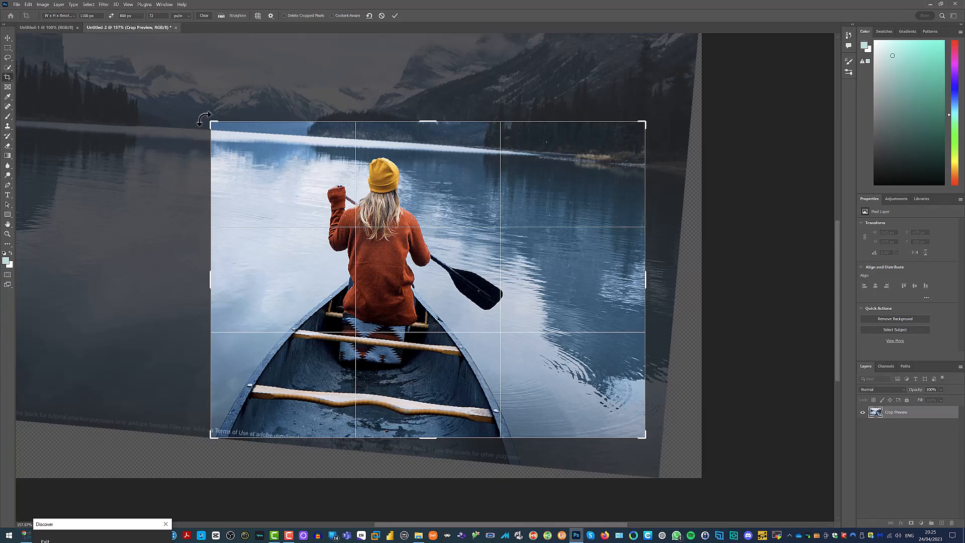
drag(204, 118, 229, 109)
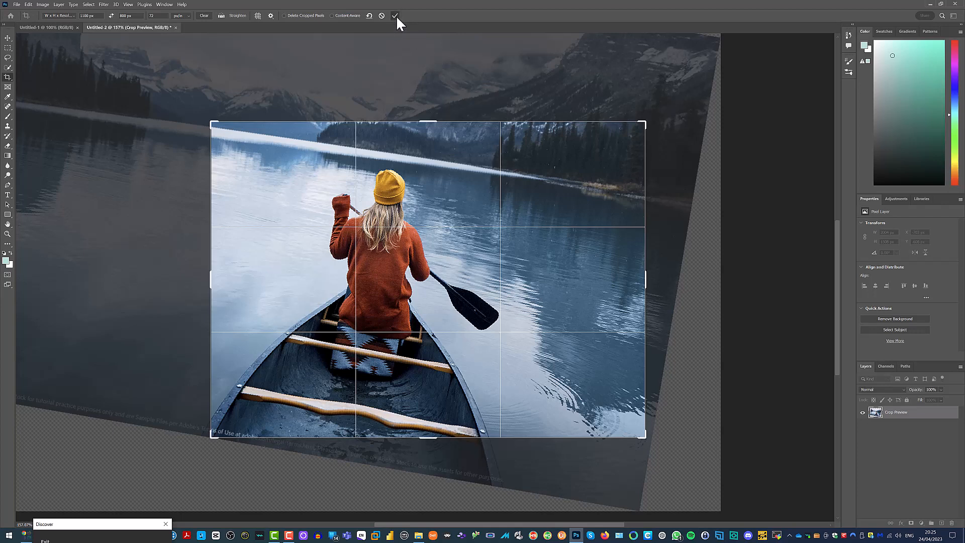
click(396, 16)
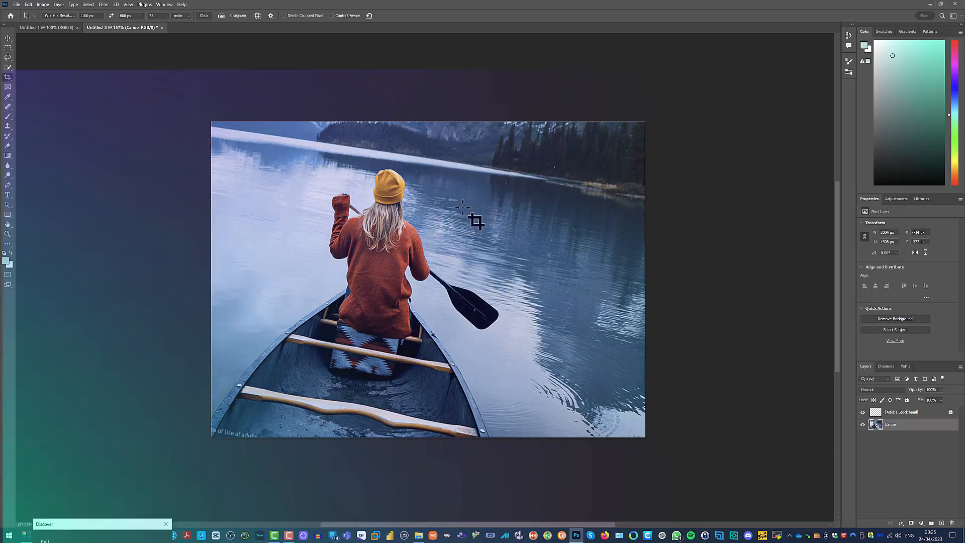
Reopen the crop, rotate the photo counterclockwise until the horizon is level, and apply it
click(439, 214)
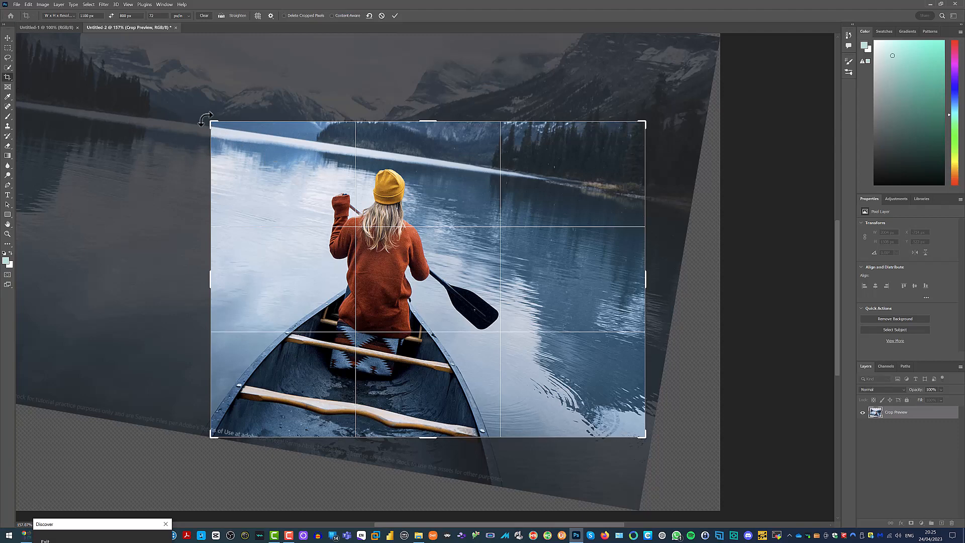
drag(205, 119, 205, 119)
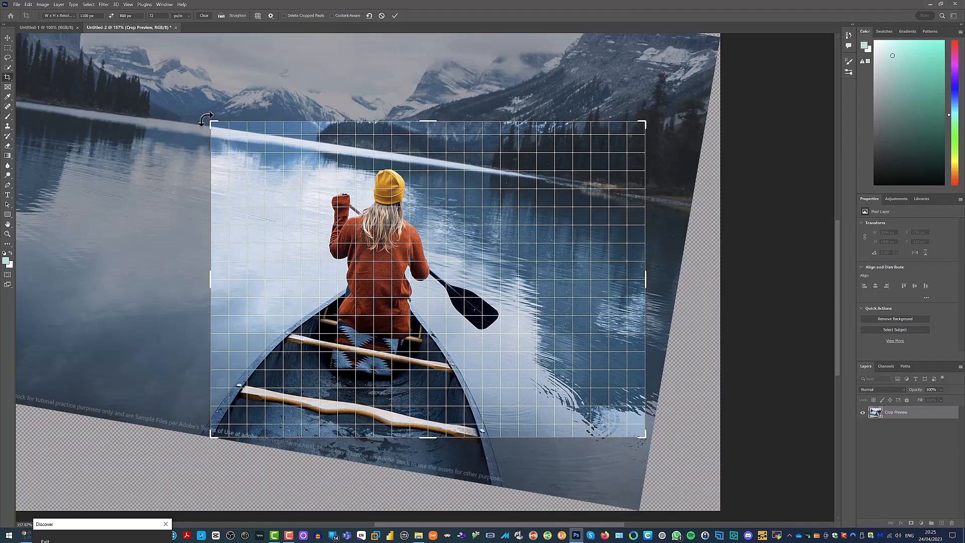
drag(205, 121, 195, 144)
mouse_move(195, 157)
mouse_down()
mouse_move(196, 182)
mouse_move(199, 168)
mouse_up()
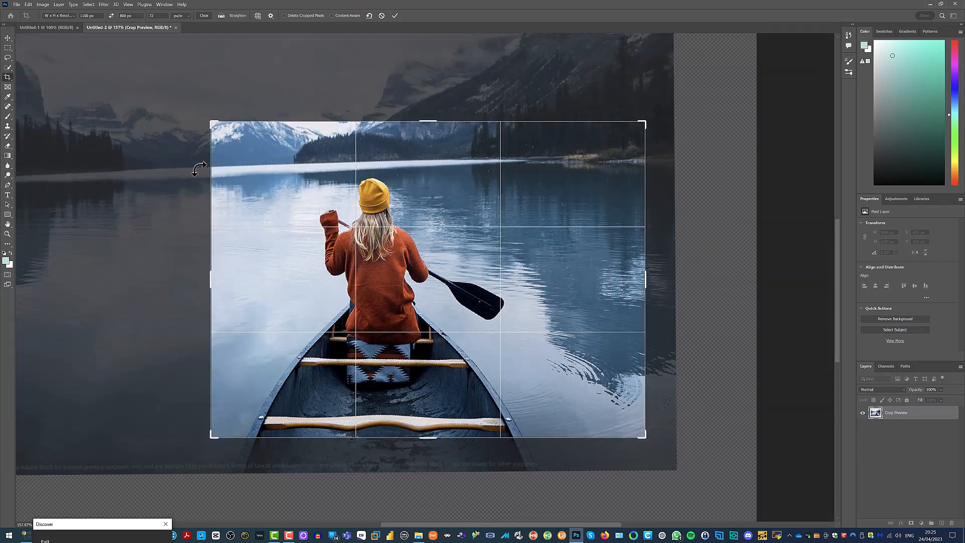
click(395, 15)
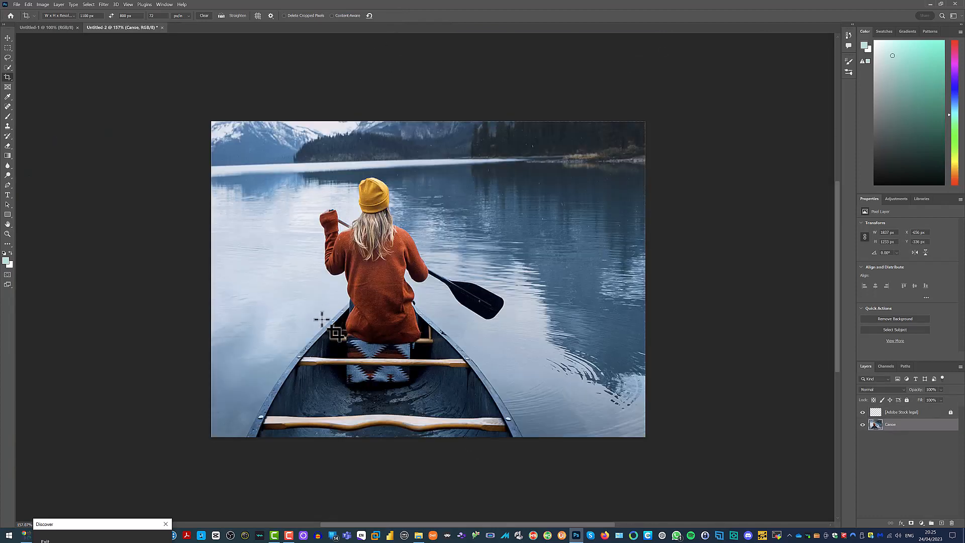
Shift the photo about 128 px to the right inside the crop frame to centre the woman, and apply the crop
click(442, 280)
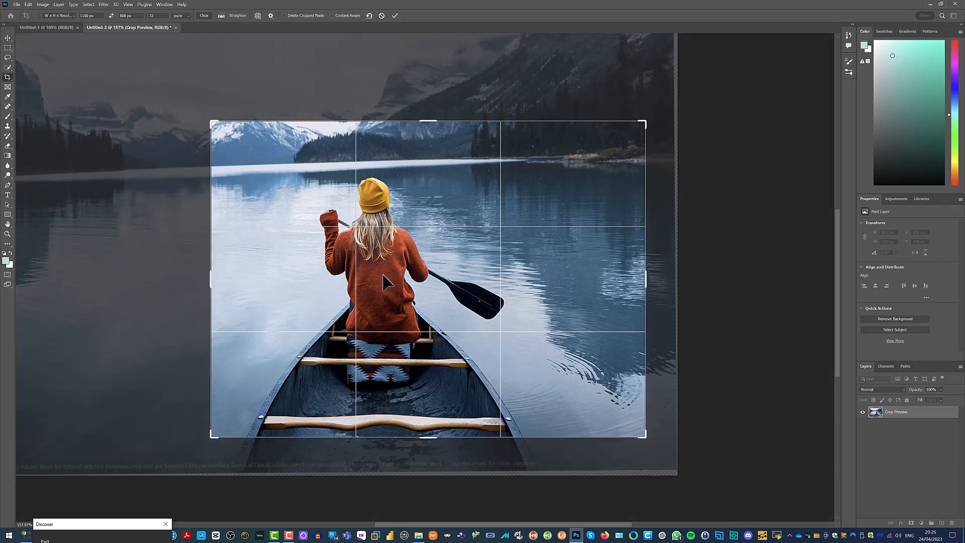
drag(382, 275, 380, 275)
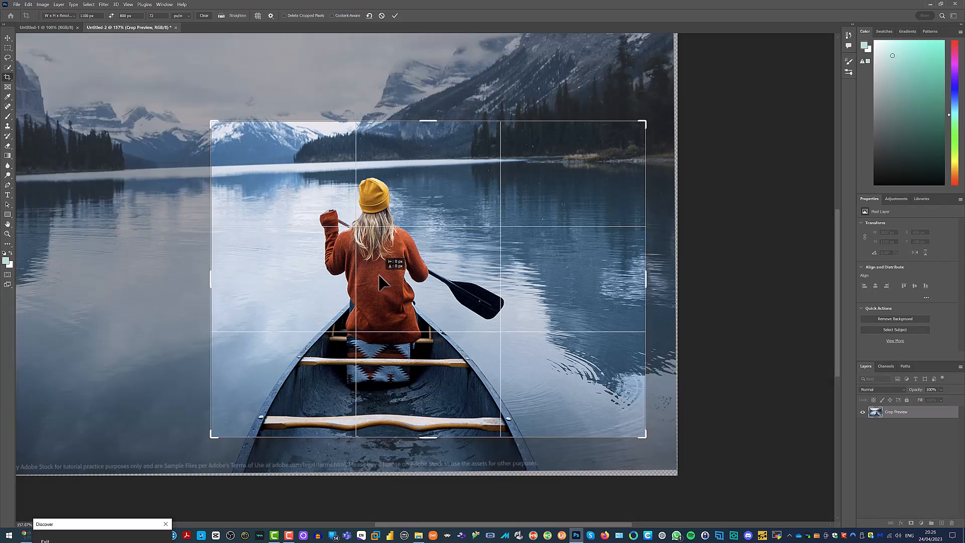
drag(382, 276, 415, 282)
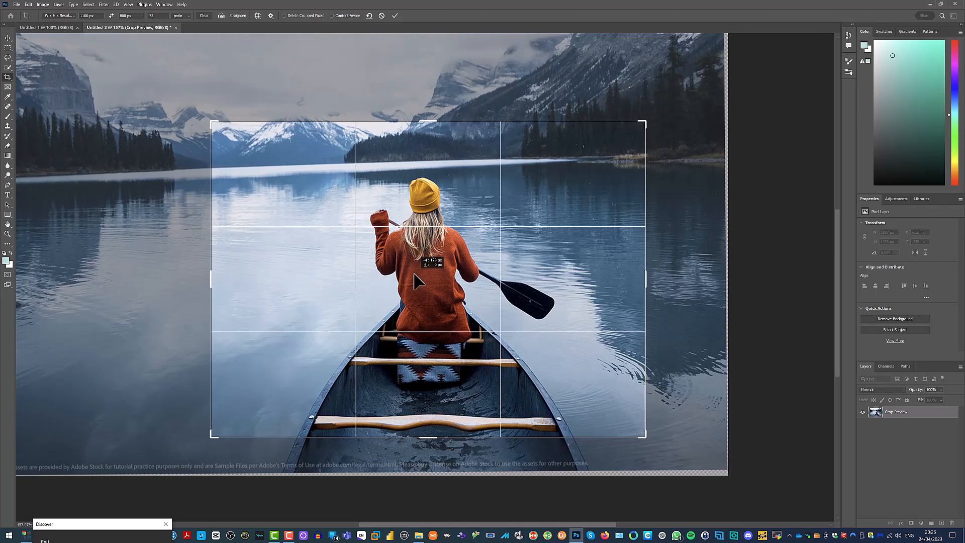
drag(414, 274, 413, 274)
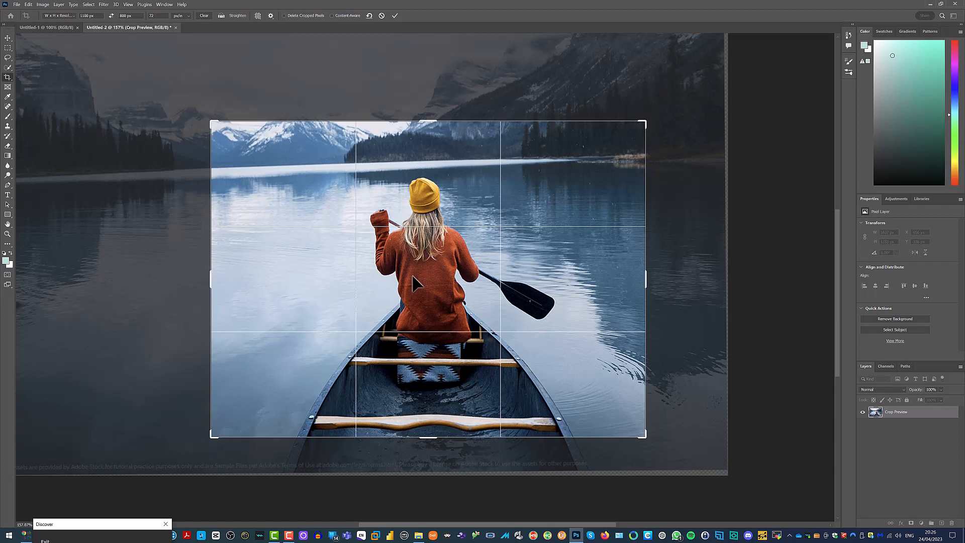
click(395, 16)
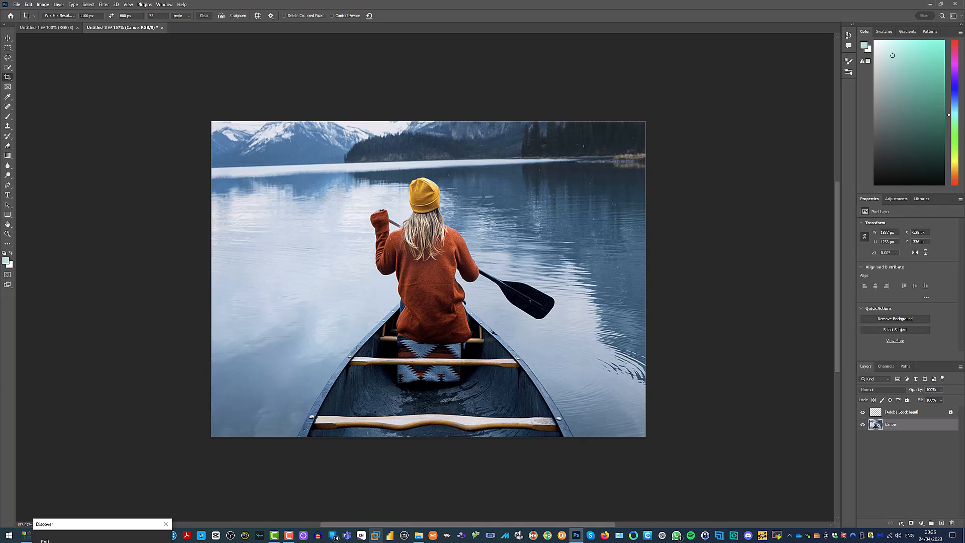
Try the 1:1 (Square) and 5:7 aspect ratio presets on the crop frame
click(71, 15)
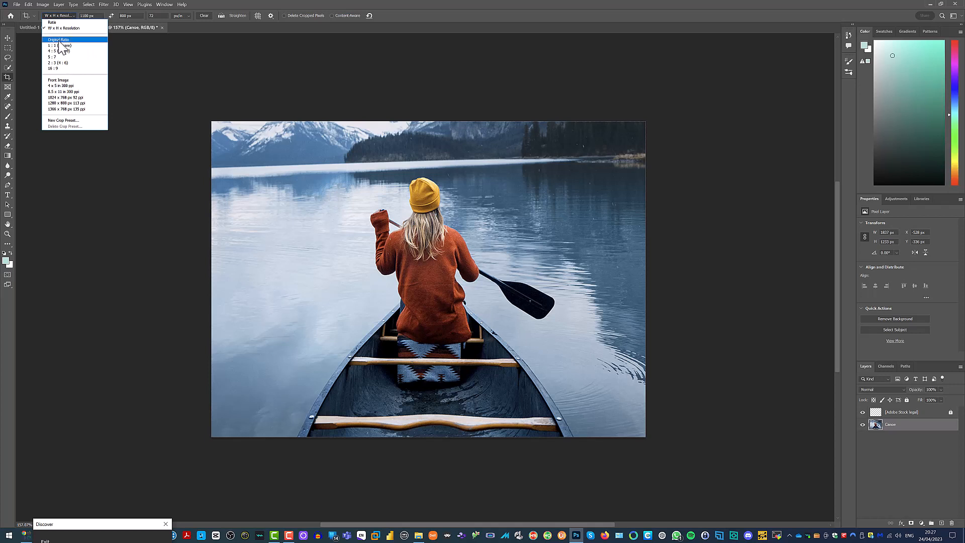
click(64, 28)
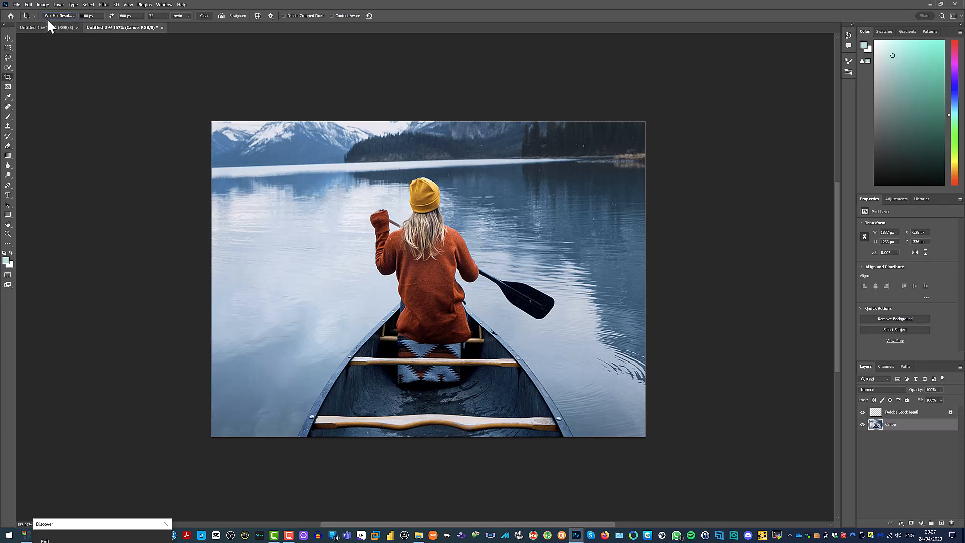
click(73, 16)
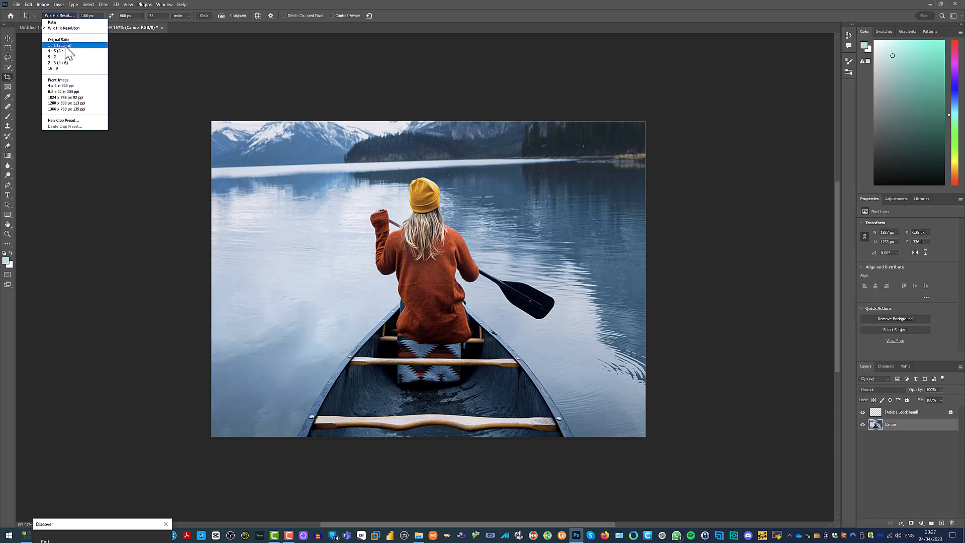
click(60, 45)
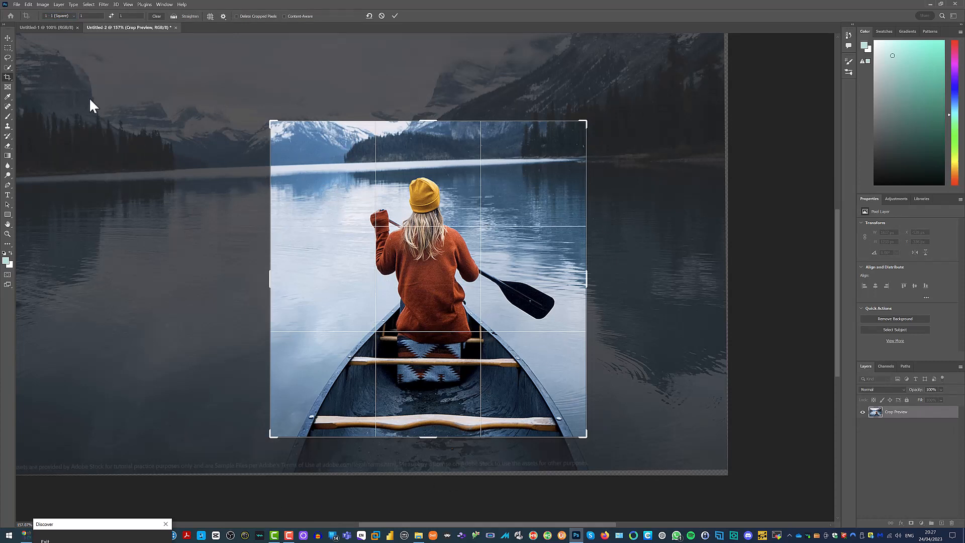
click(59, 15)
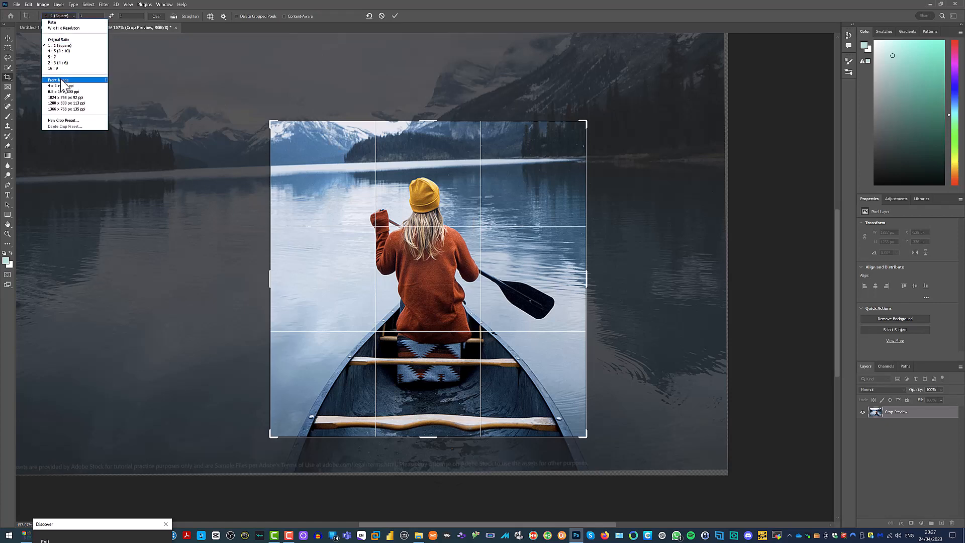
click(55, 57)
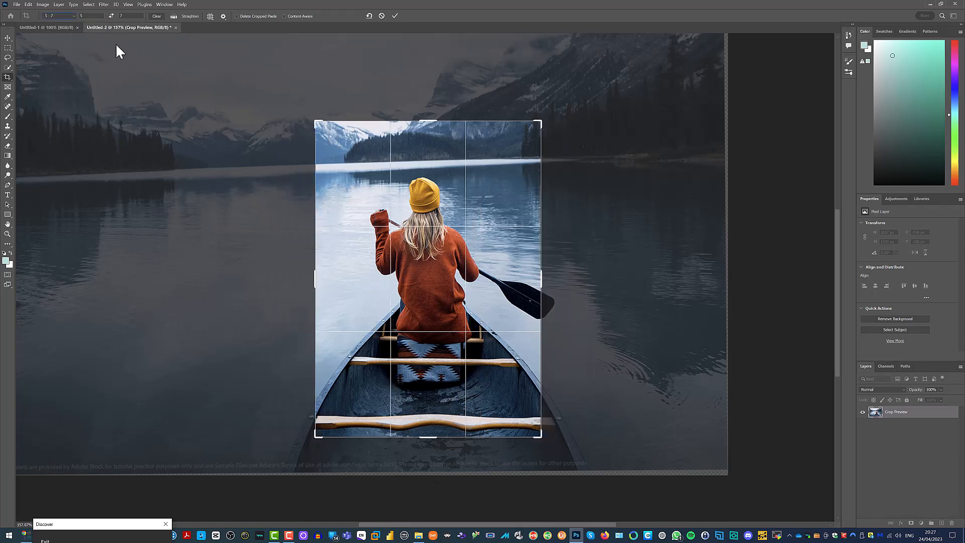
Set the crop preset to W x H x Resolution at 1100 × 800 px, enlarge the frame to include the woman's hat, and apply it
click(62, 15)
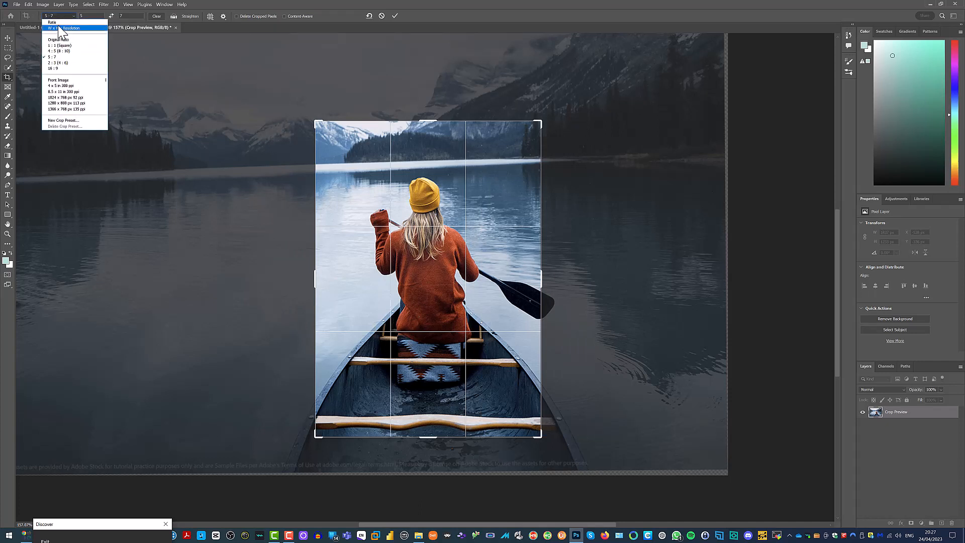
click(57, 22)
click(73, 16)
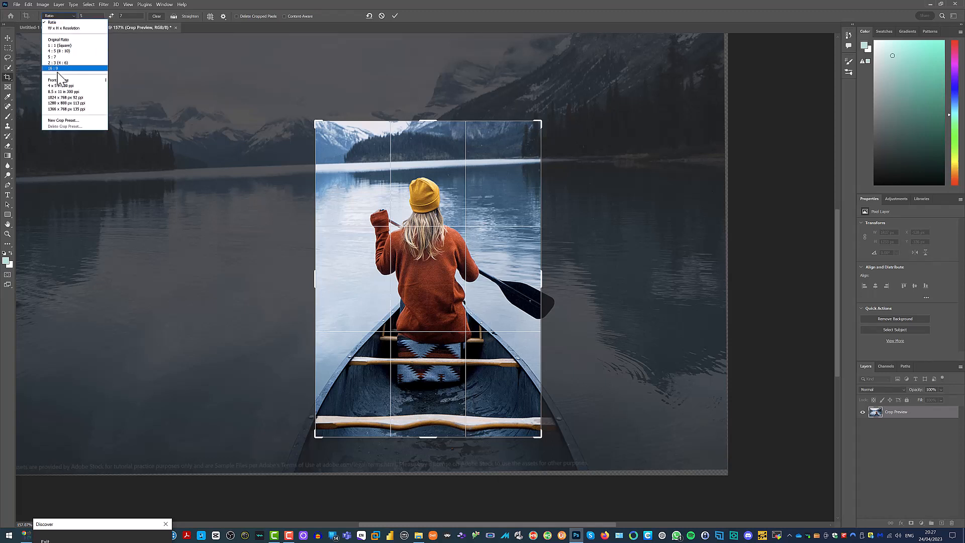
click(66, 28)
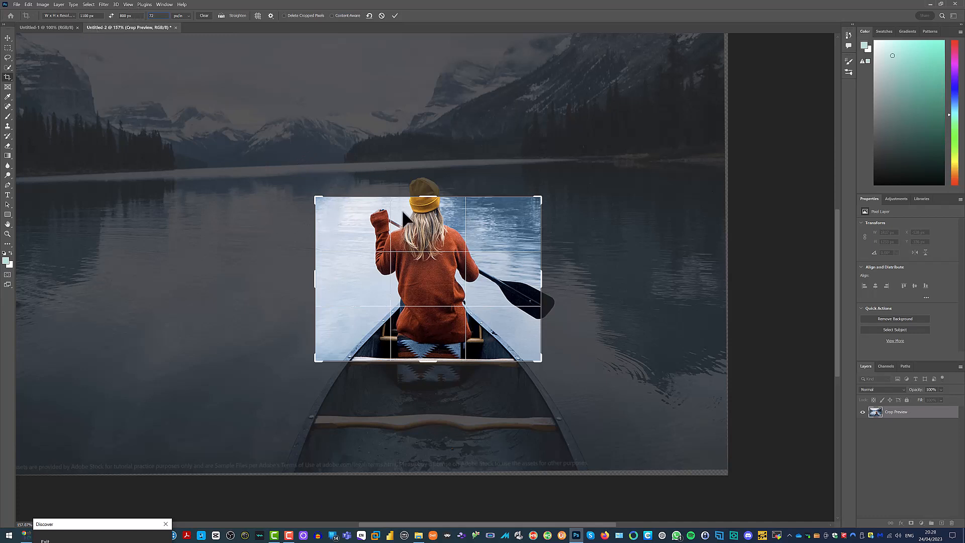
drag(318, 200, 316, 169)
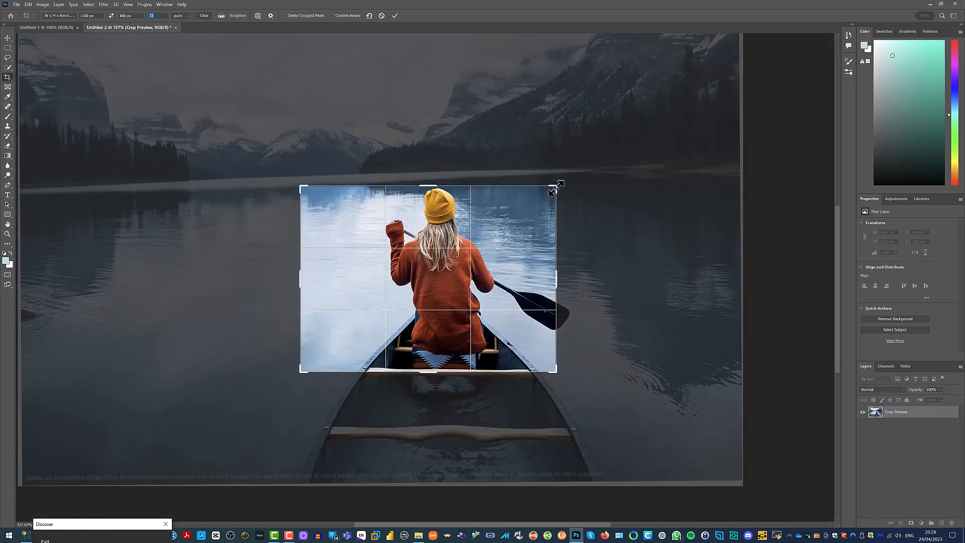
drag(555, 188, 578, 181)
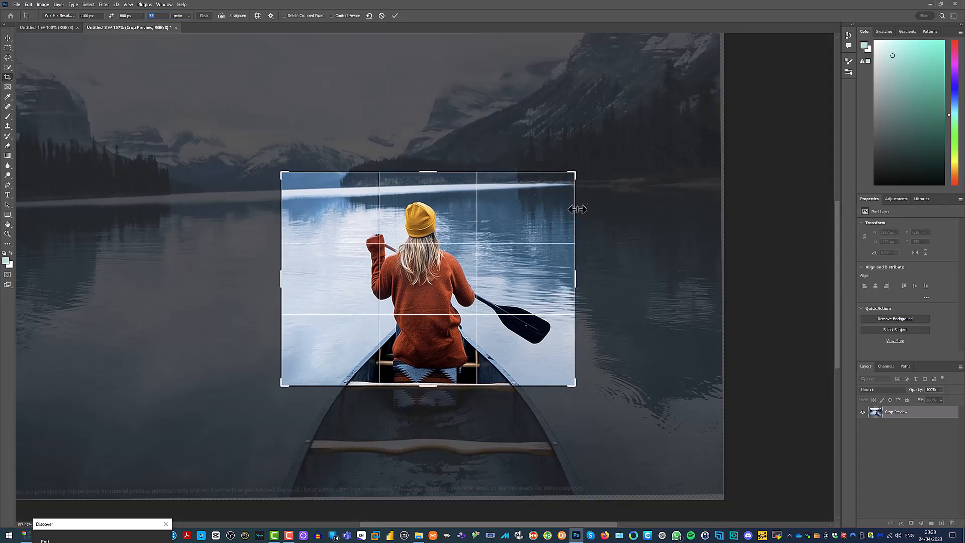
click(396, 16)
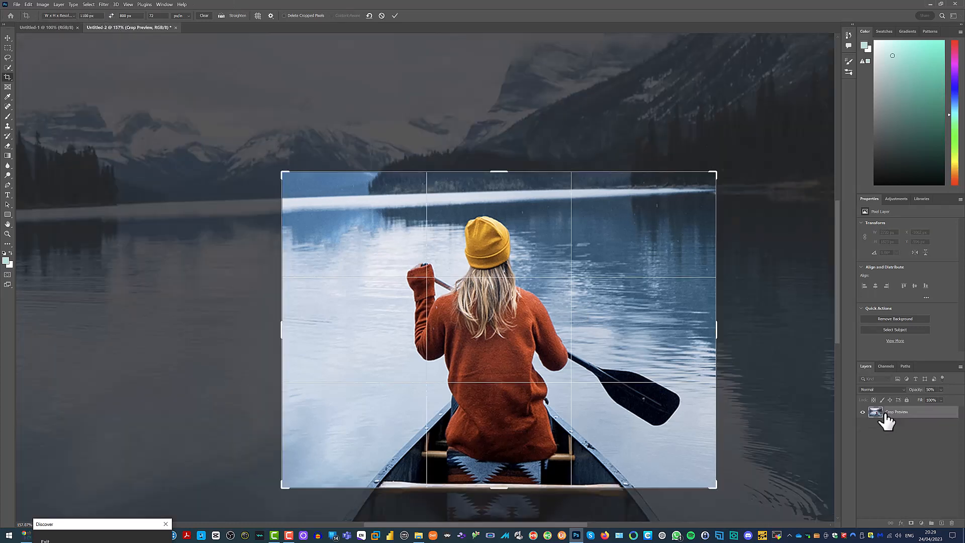
Quick-export the Canoe layer as Canoe.png to the Desktop
click(884, 414)
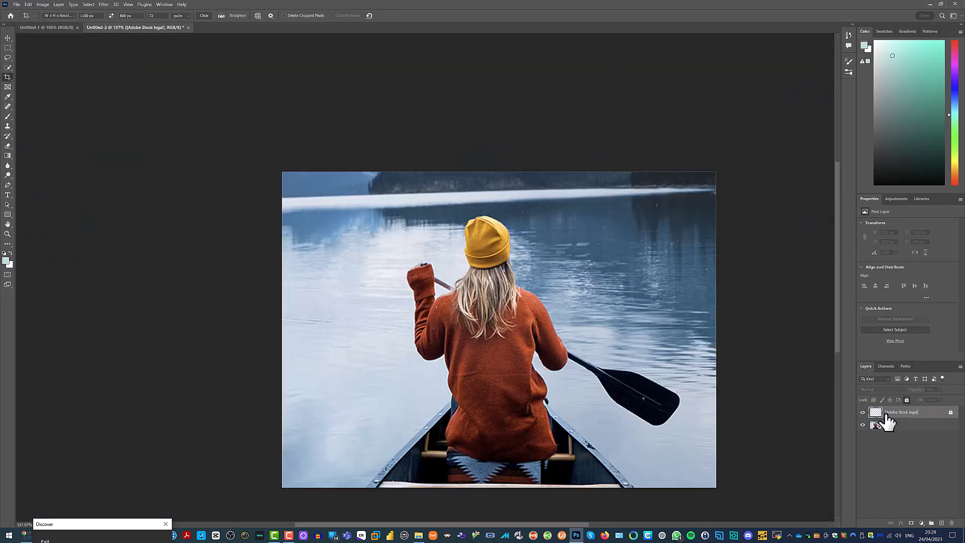
click(898, 429)
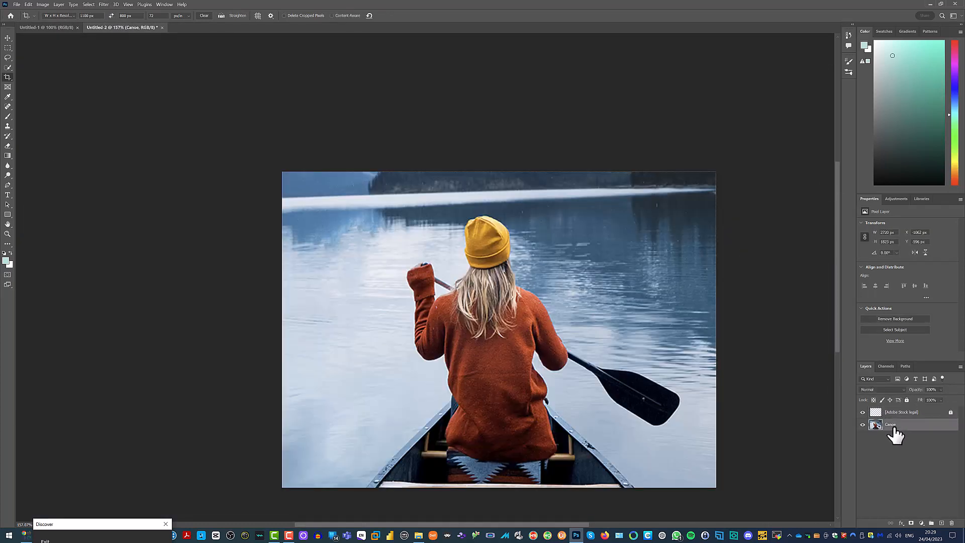
click(60, 5)
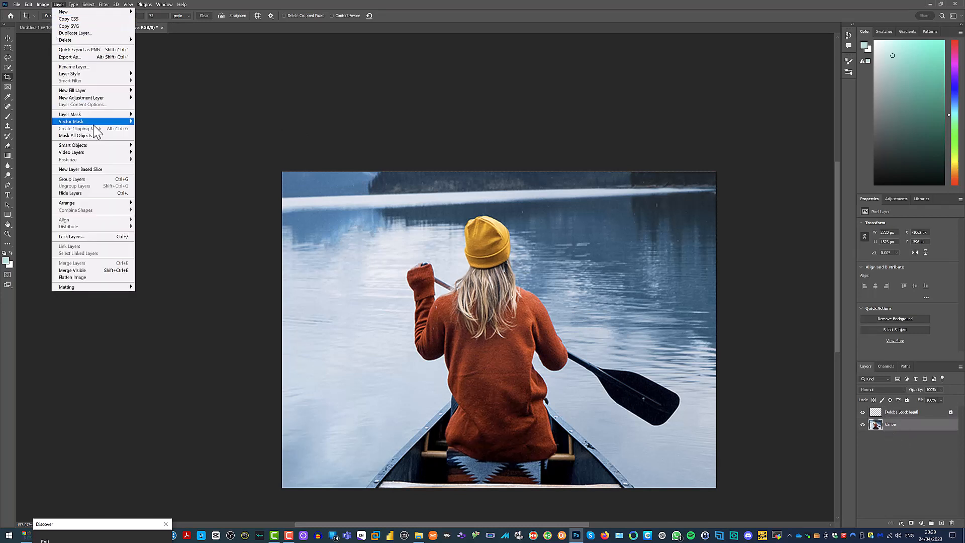
click(86, 51)
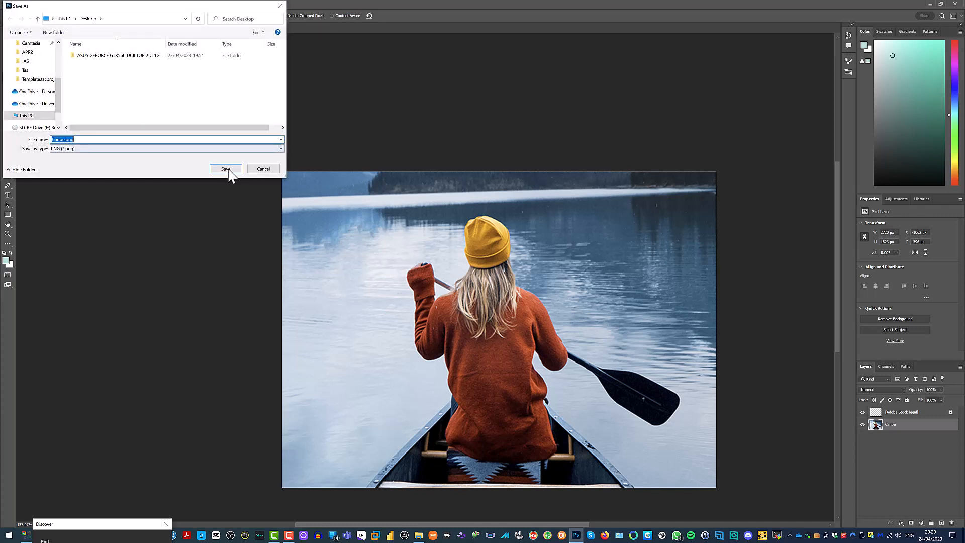
click(229, 170)
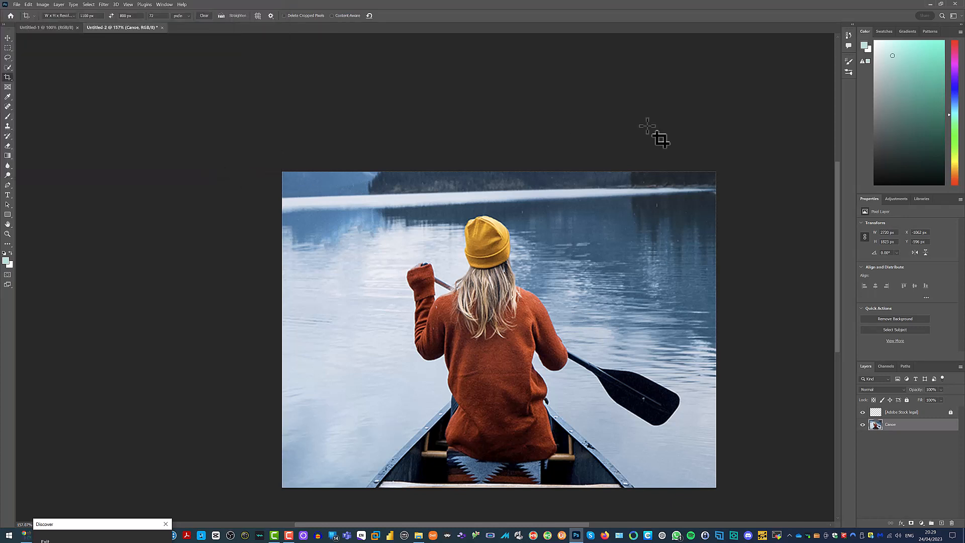
Switch to the Windows desktop, view the exported Canoe.png in the image viewer, and close it
click(930, 4)
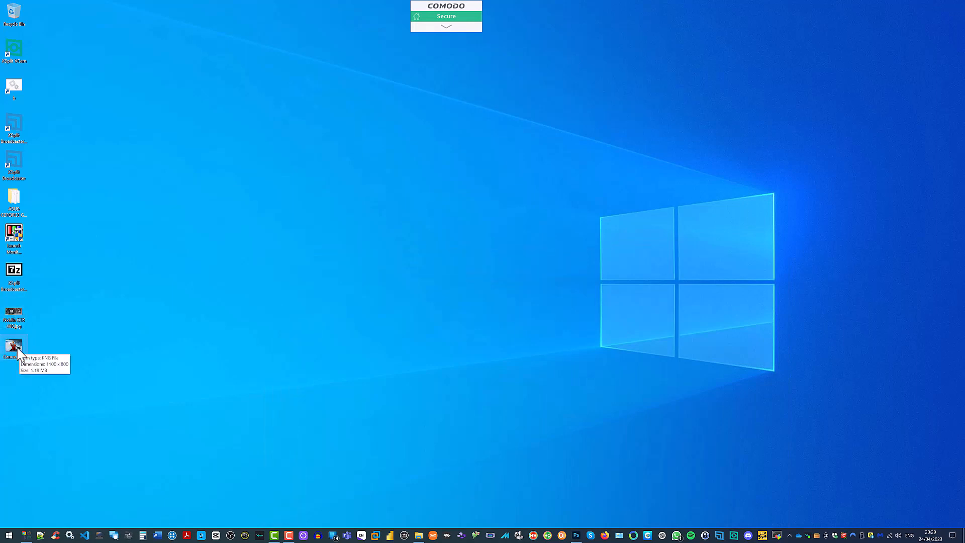
double_click(13, 346)
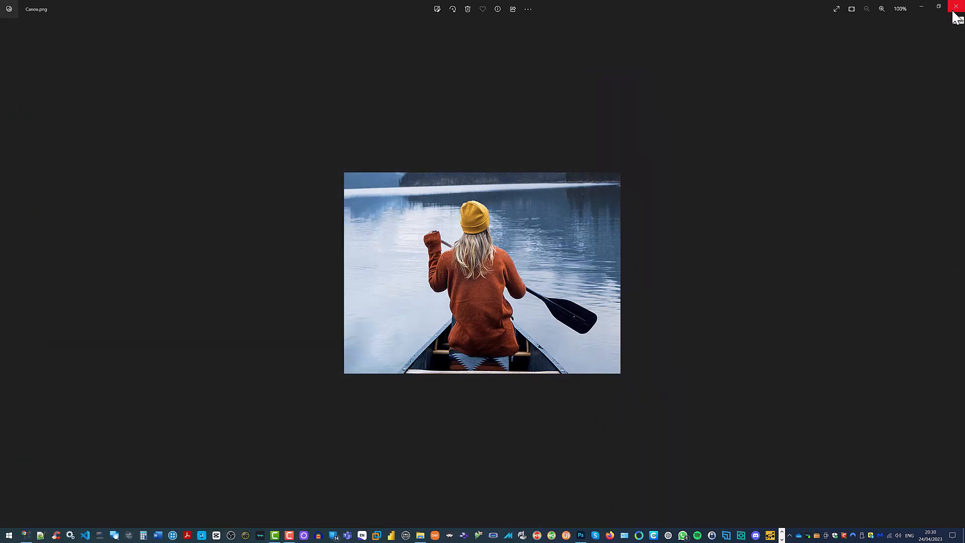
click(955, 8)
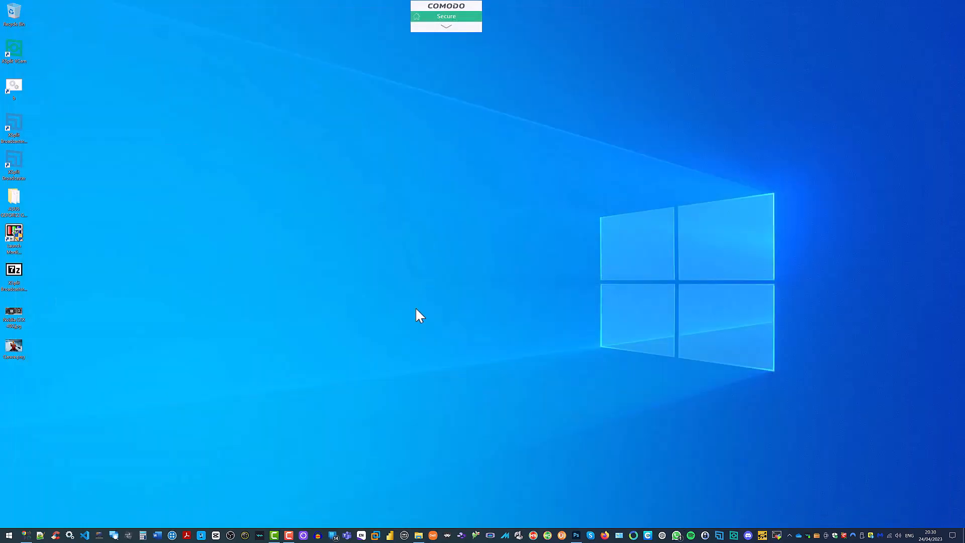